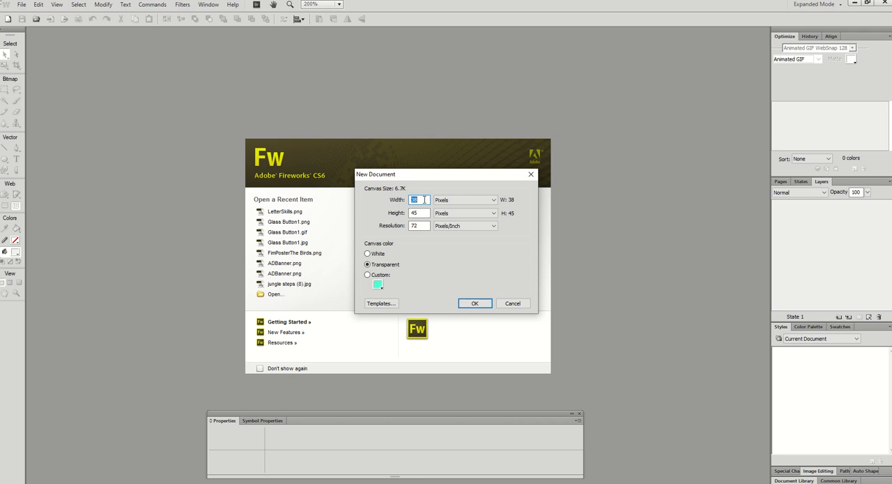
Create a new transparent document 200 by 200 pixels with a resolution of 96 pixels/inch.
type("200")
left_click(416, 213)
key("BackSpace")
key("BackSpace")
type("200")
left_click(421, 225)
key("BackSpace")
key("BackSpace")
type("96")
left_click(475, 304)
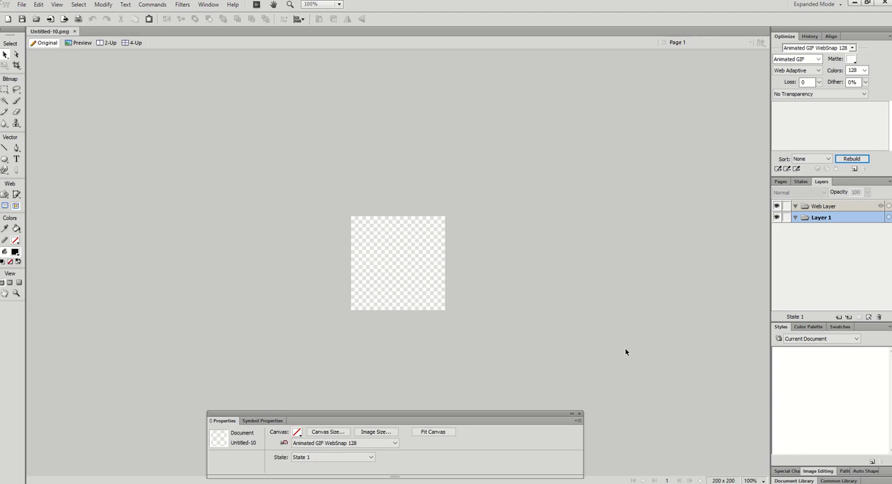
Draw a circle about 160 by 160 pixels with the Ellipse tool and move it to about the centre of the canvas.
left_click(760, 480)
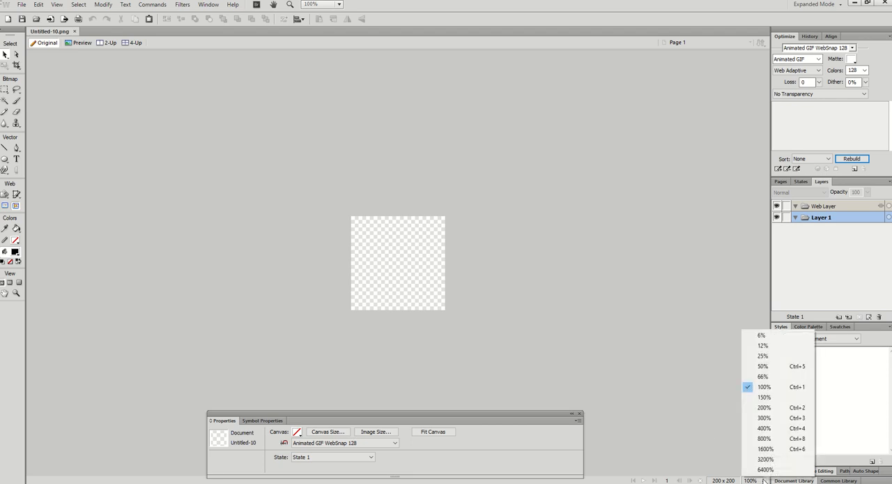
left_click(770, 408)
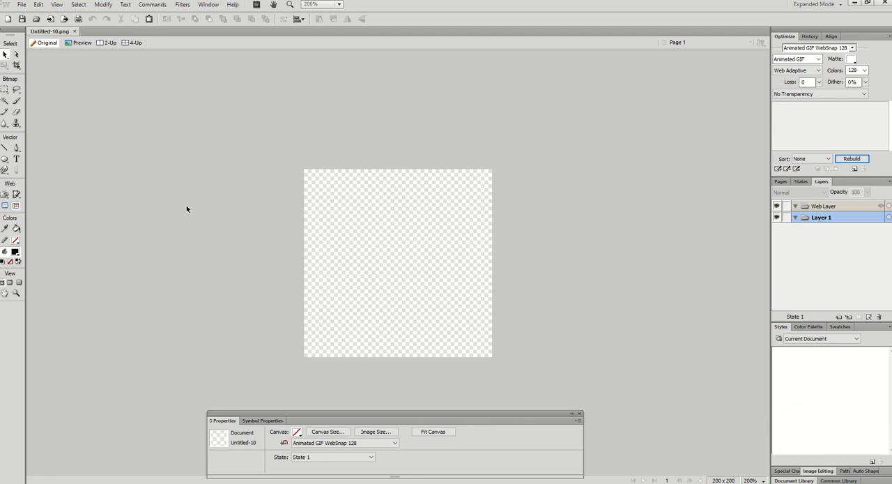
left_click(6, 160)
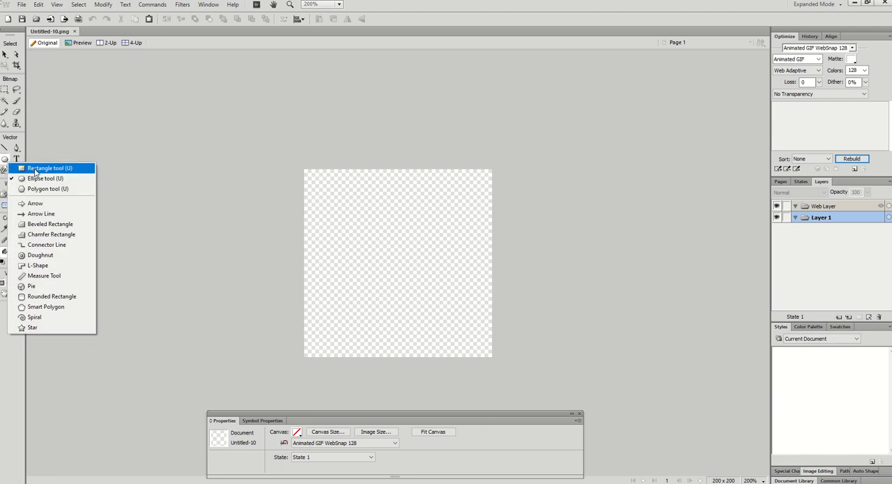
left_click(55, 180)
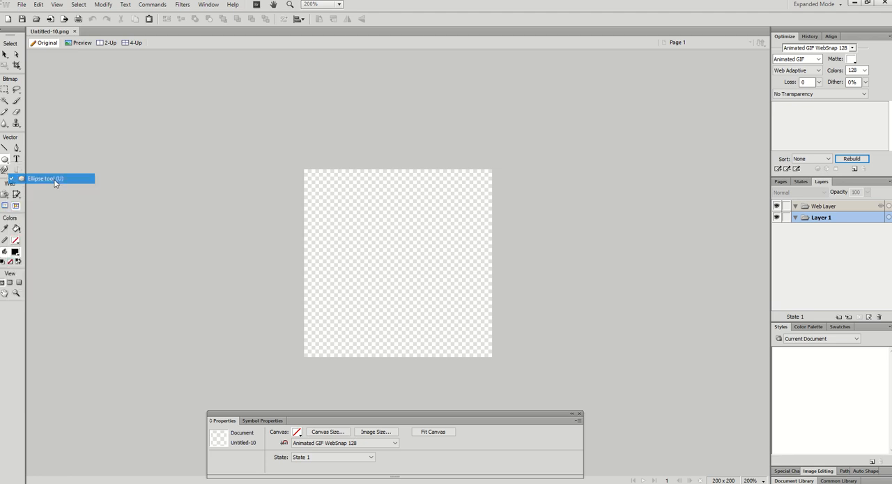
left_click_drag(320, 200, 345, 227)
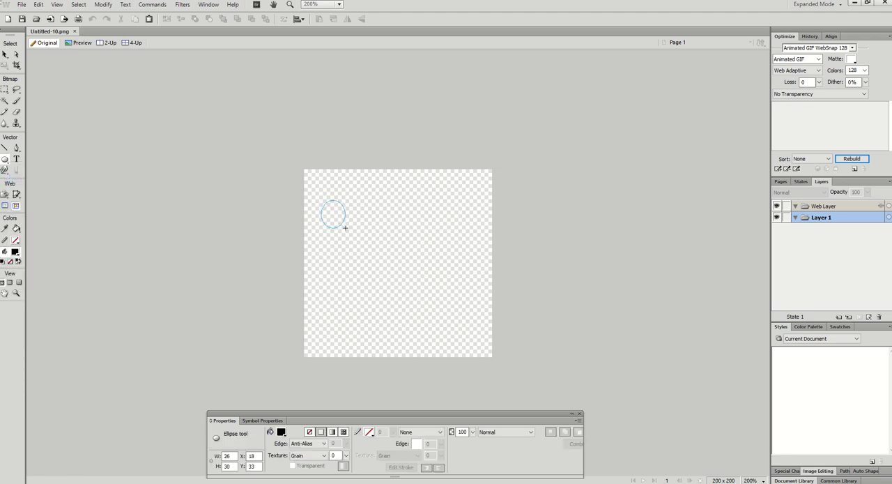
left_click_drag(345, 227, 472, 333)
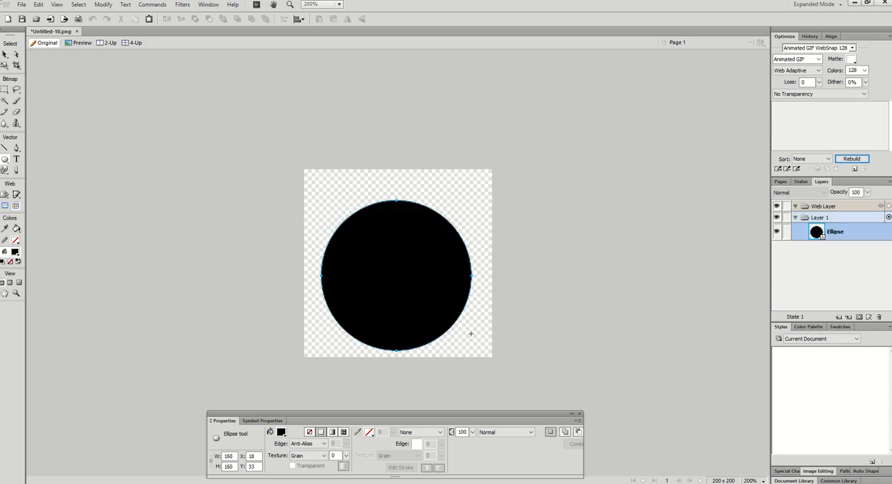
left_click(6, 55)
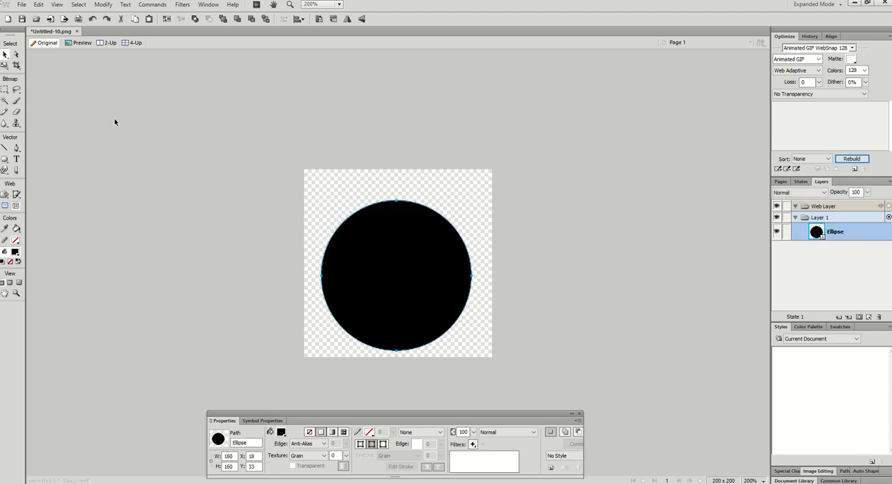
left_click_drag(423, 307, 424, 295)
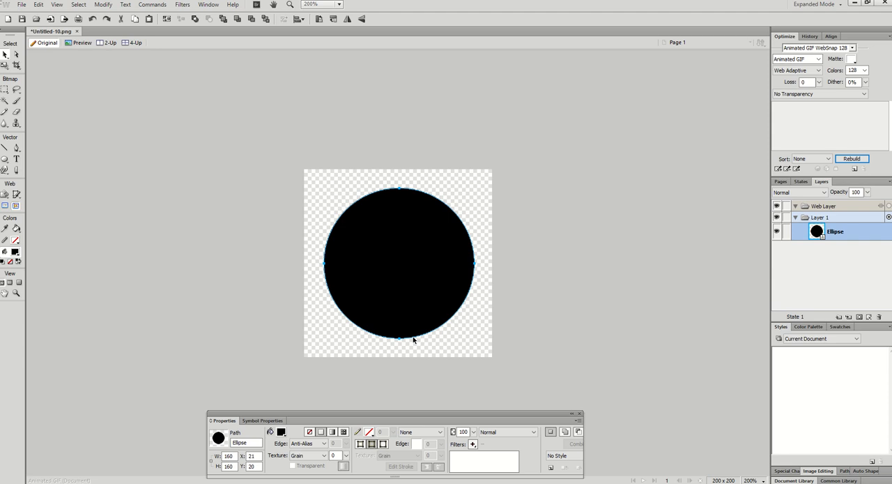
left_click_drag(416, 412, 420, 387)
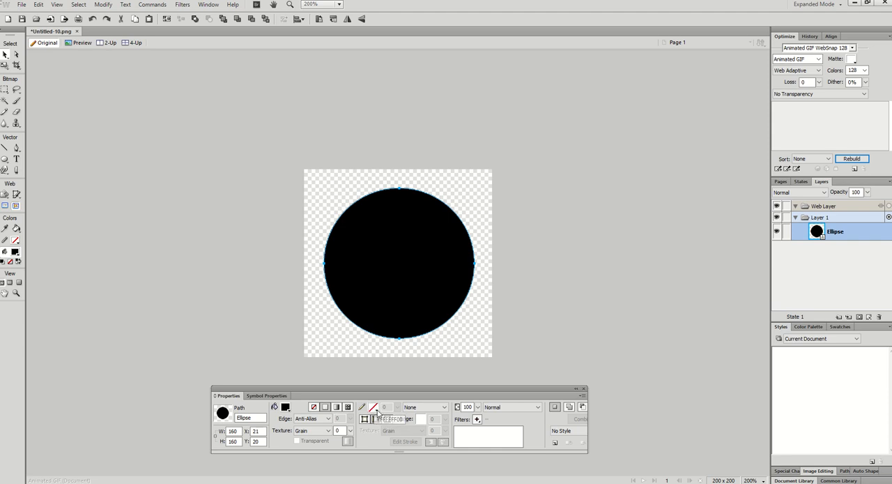
Try a #B2B200 stroke on the circle and set the stroke back to transparent.
left_click(372, 408)
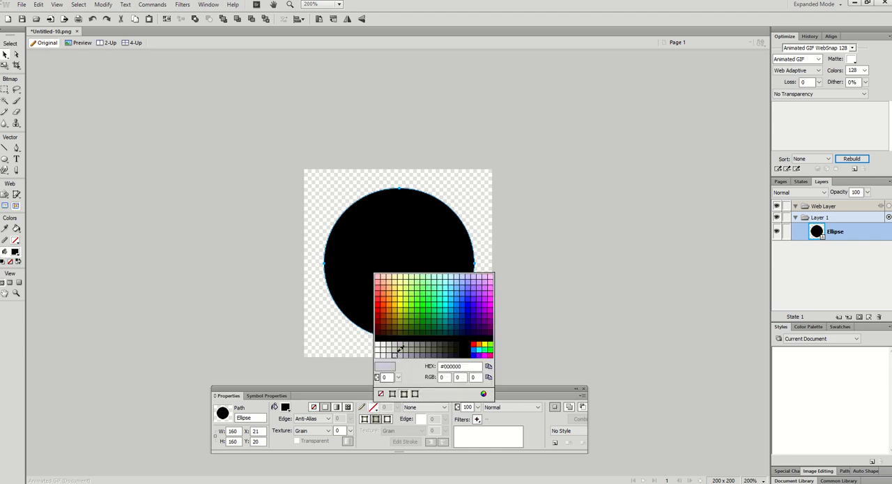
left_click(404, 314)
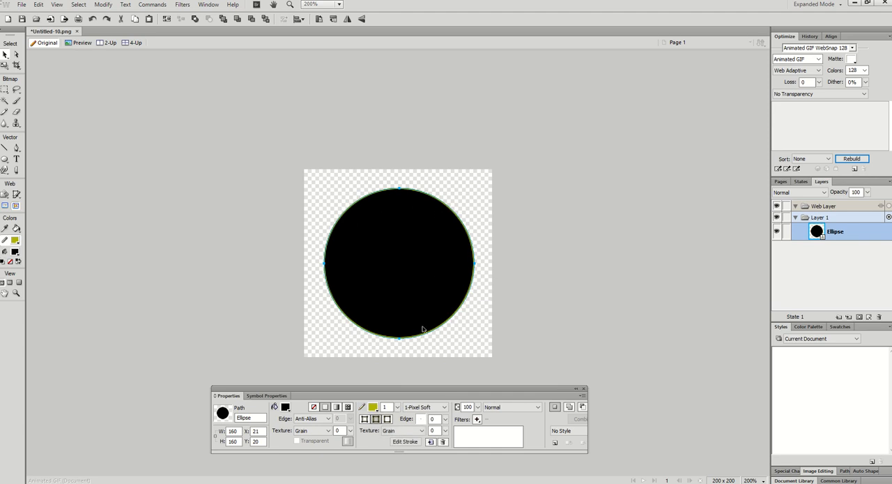
left_click(372, 407)
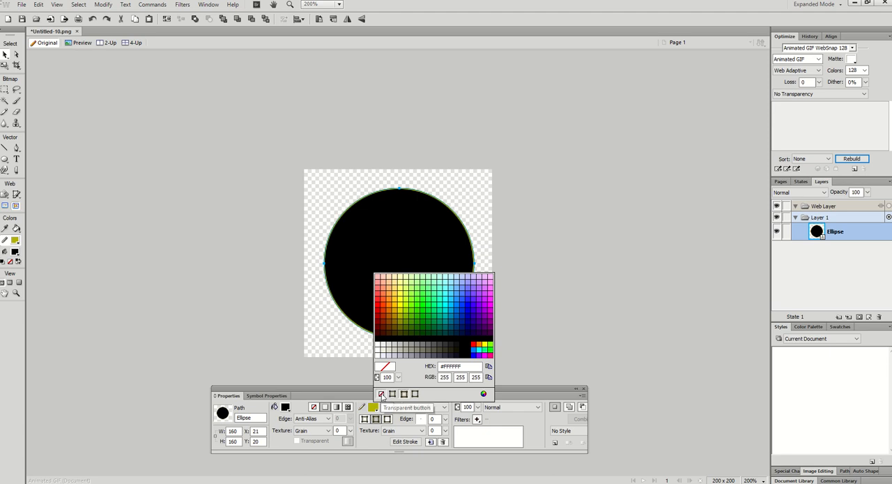
left_click(380, 394)
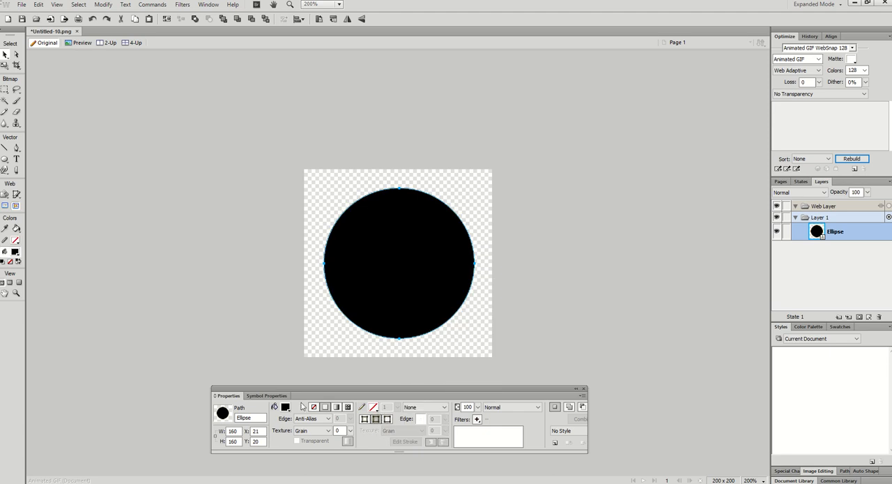
Give the circle a linear gradient fill and set the gradient's first colour stop to #009999.
left_click(337, 409)
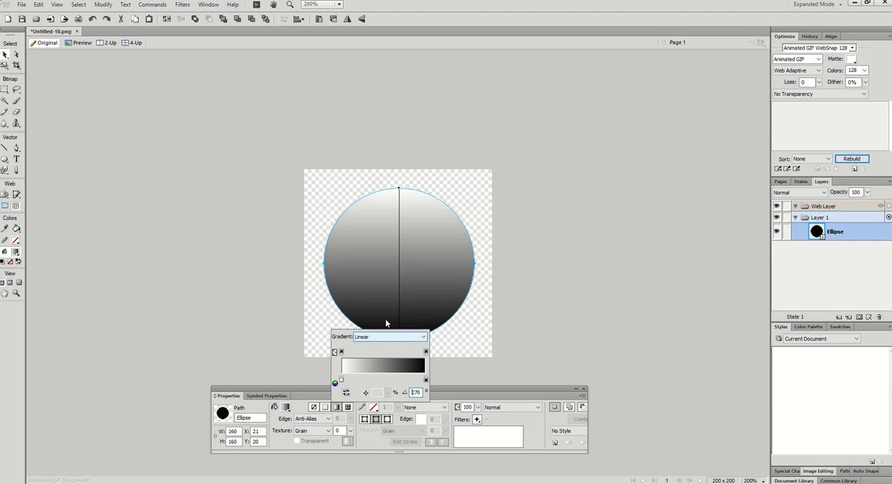
left_click(341, 380)
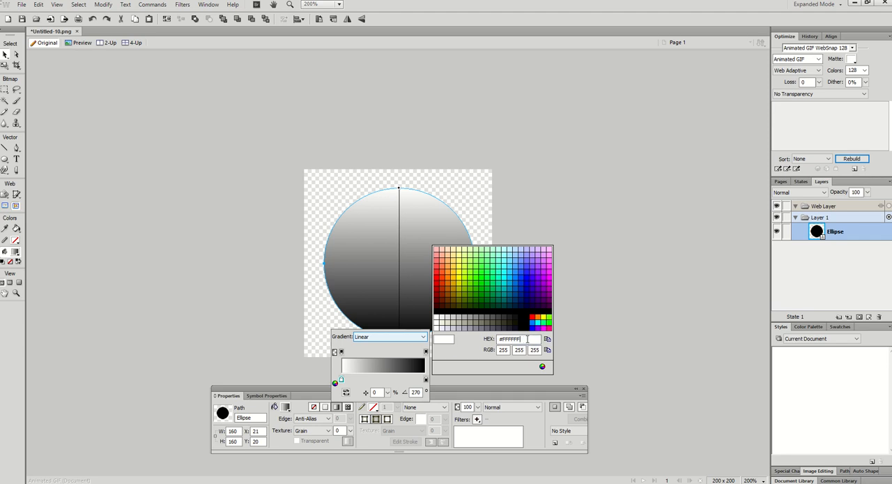
key("BackSpace")
key("BackSpace")
key("BackSpace")
key("BackSpace")
key("BackSpace")
key("BackSpace")
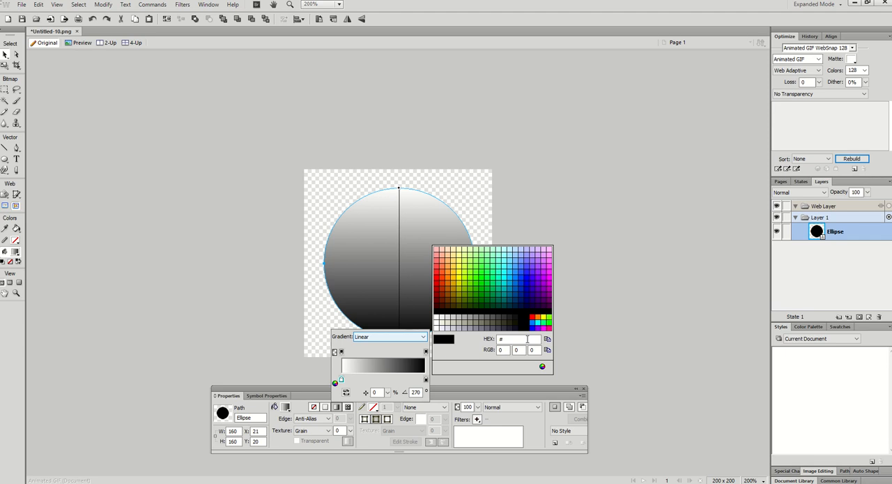
type("009999")
key("Return")
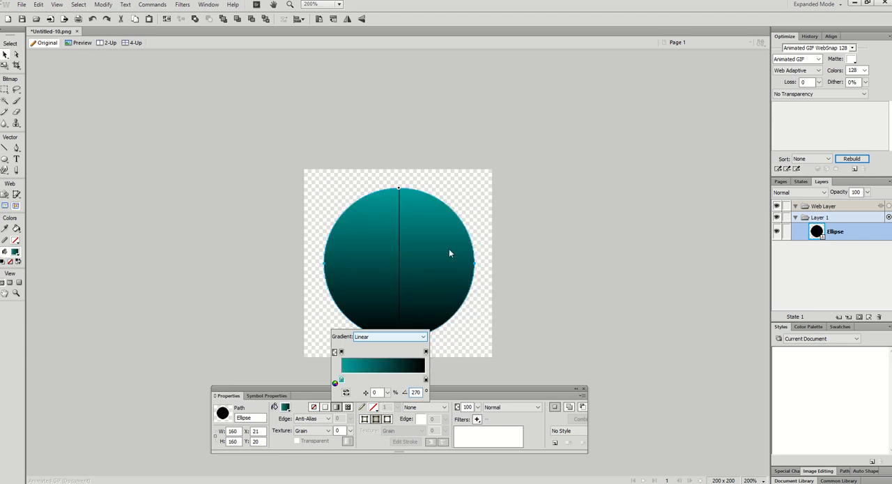
Set the end colour stop of the circle's gradient to #00FFFF.
left_click(426, 380)
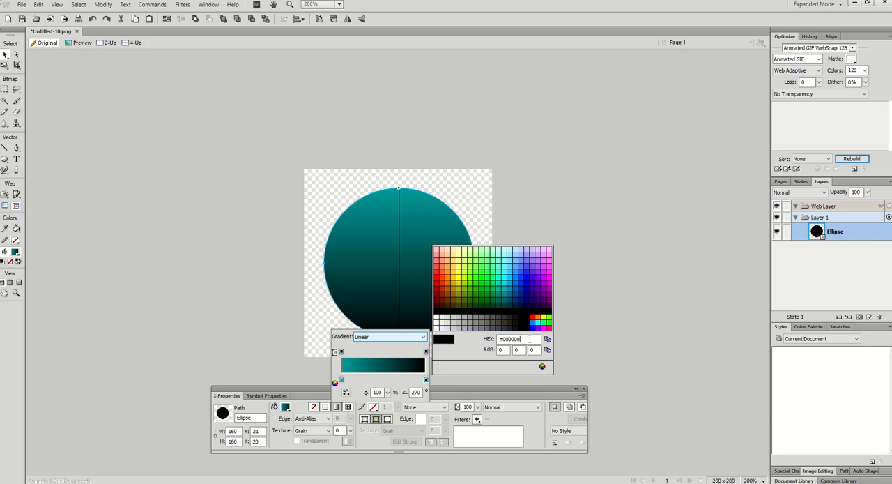
key("BackSpace")
key("BackSpace")
key("BackSpace")
key("BackSpace")
type("0ffff")
key("Return")
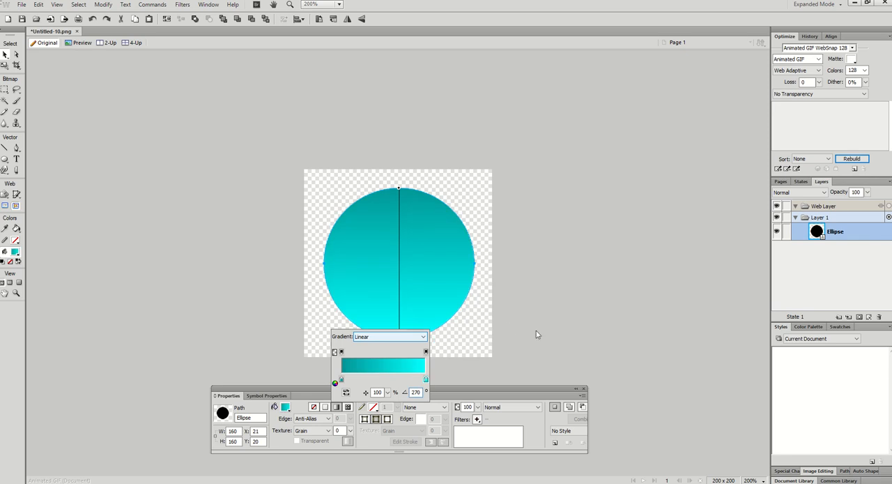
left_click(536, 327)
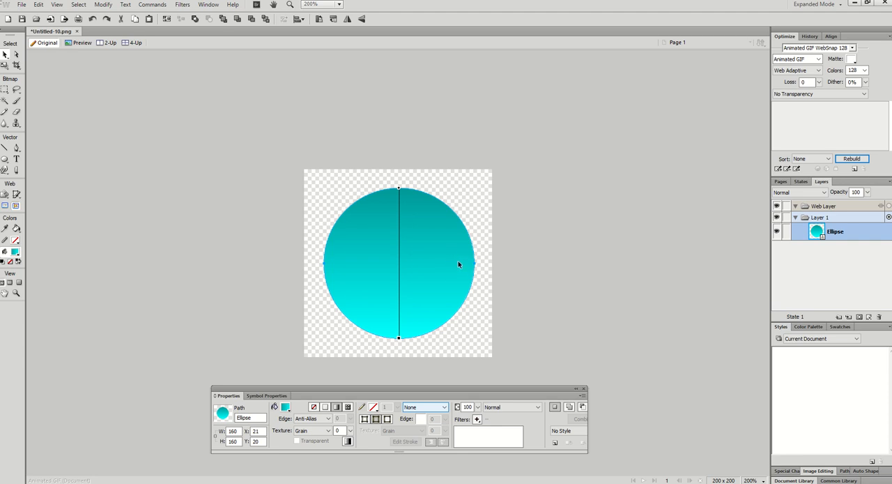
Add an Inner Glow filter to the circle with a width of 3 and a softness of 5.
left_click(478, 420)
mouse_move(520, 392)
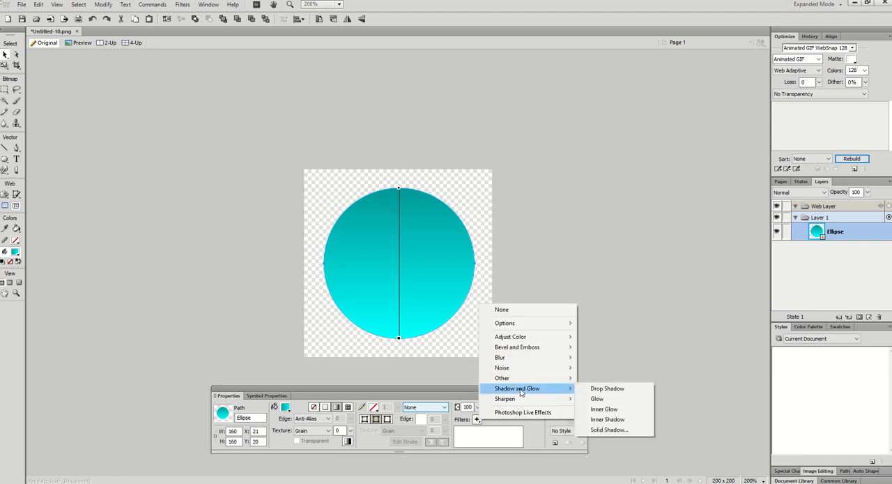
left_click(619, 409)
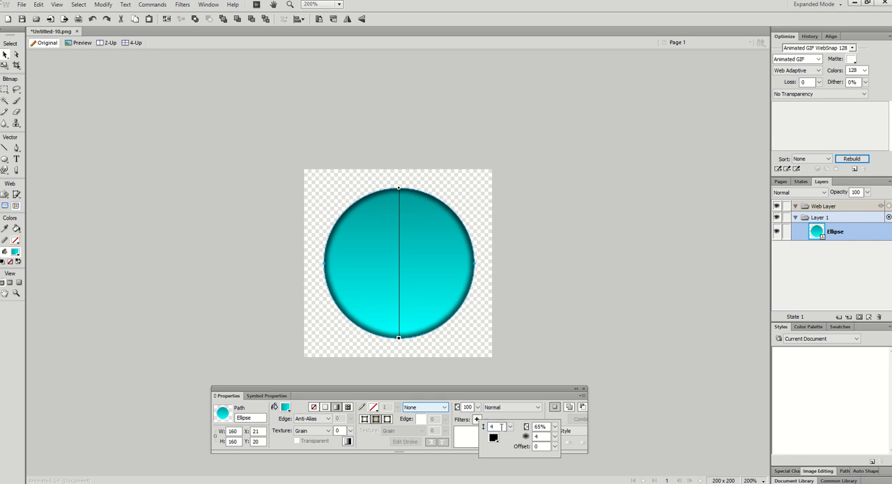
left_click(501, 427)
key("BackSpace")
type("3")
left_click(544, 436)
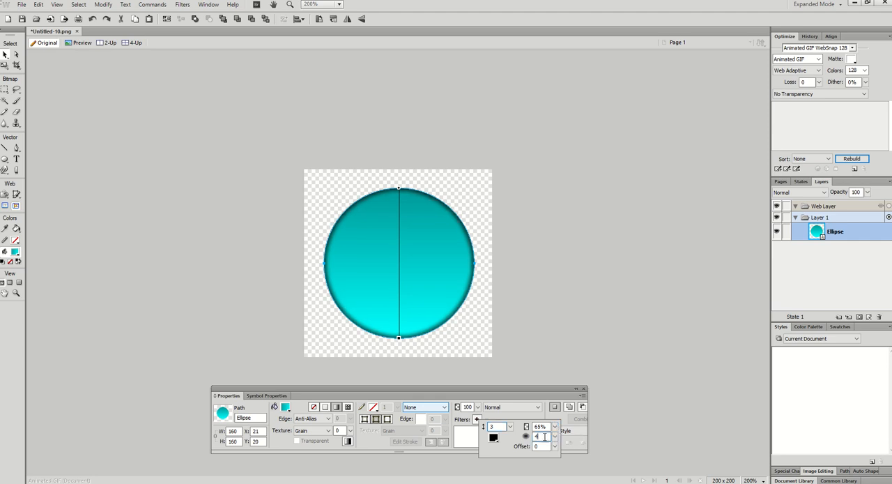
key("BackSpace")
type("5")
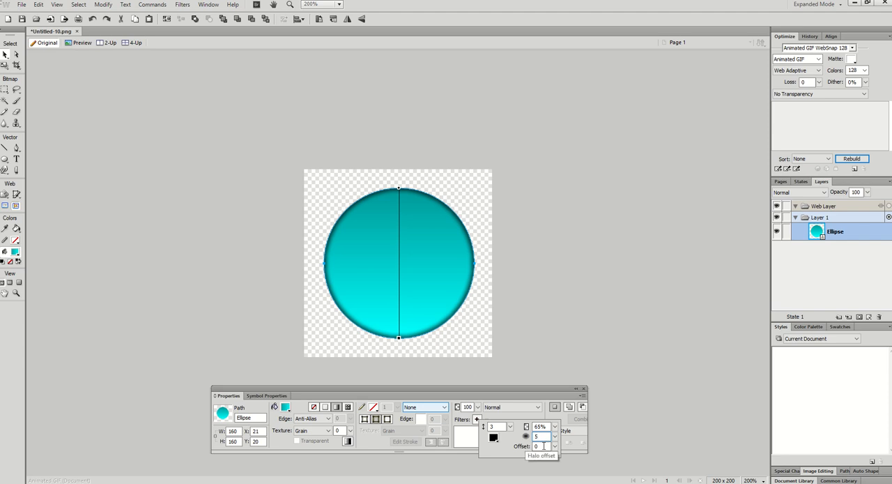
left_click(596, 440)
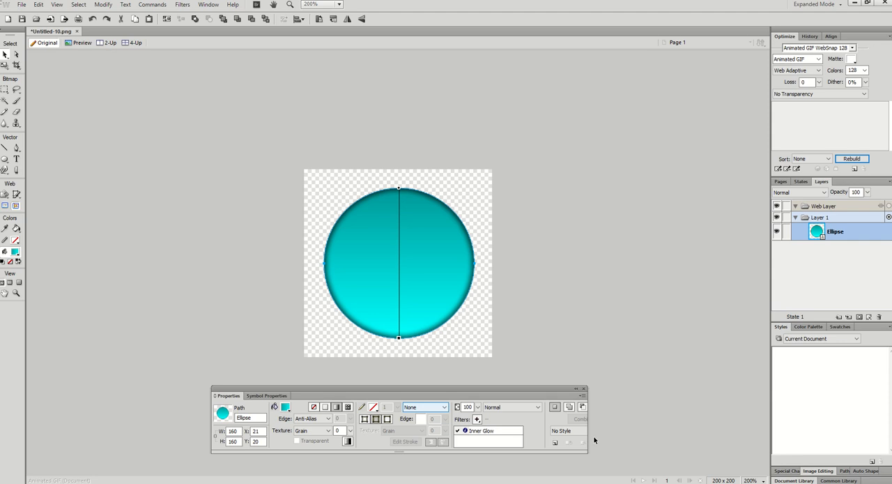
left_click(483, 431)
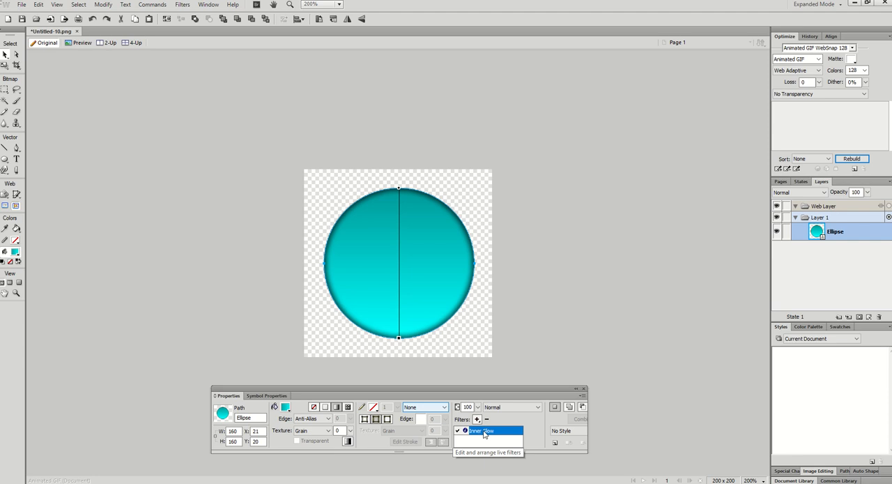
double_click(490, 435)
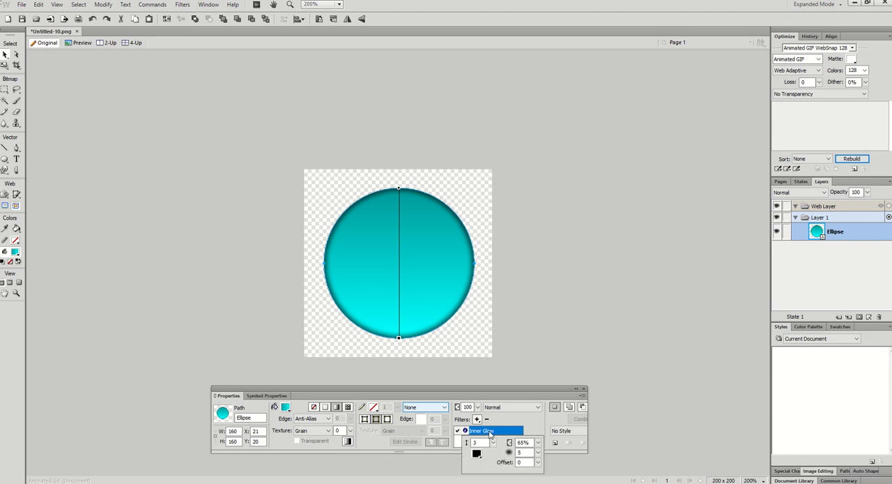
left_click(588, 453)
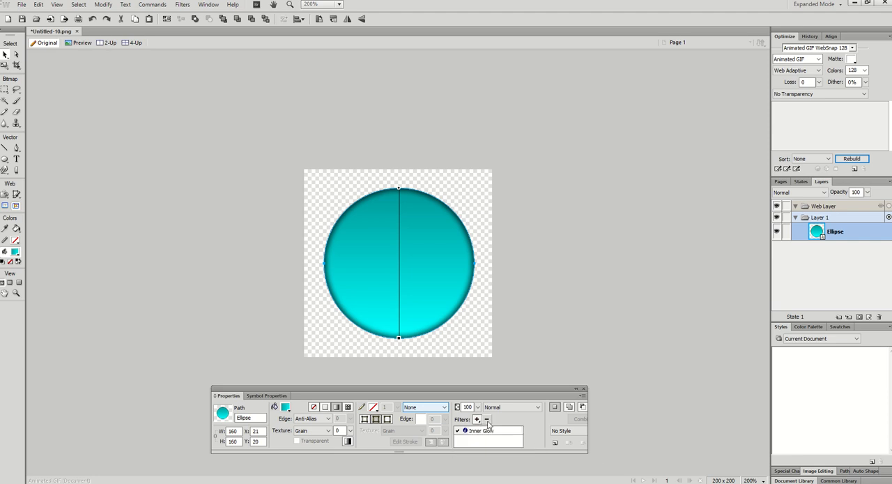
Add a black Drop Shadow filter to the circle with distance 3, opacity 50% and softness 5.
left_click(477, 418)
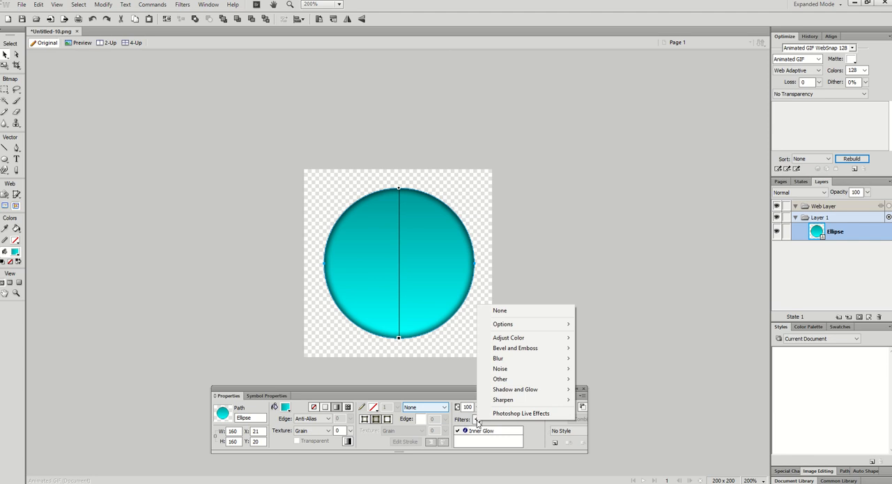
mouse_move(515, 394)
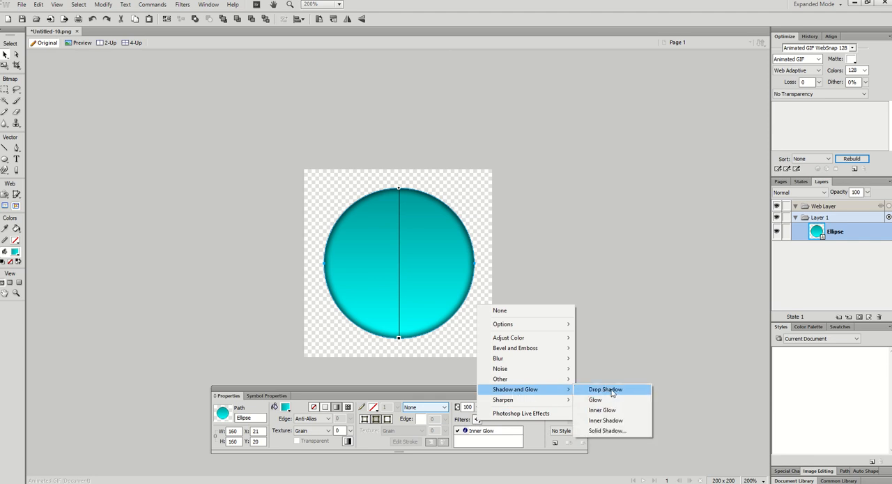
left_click(605, 390)
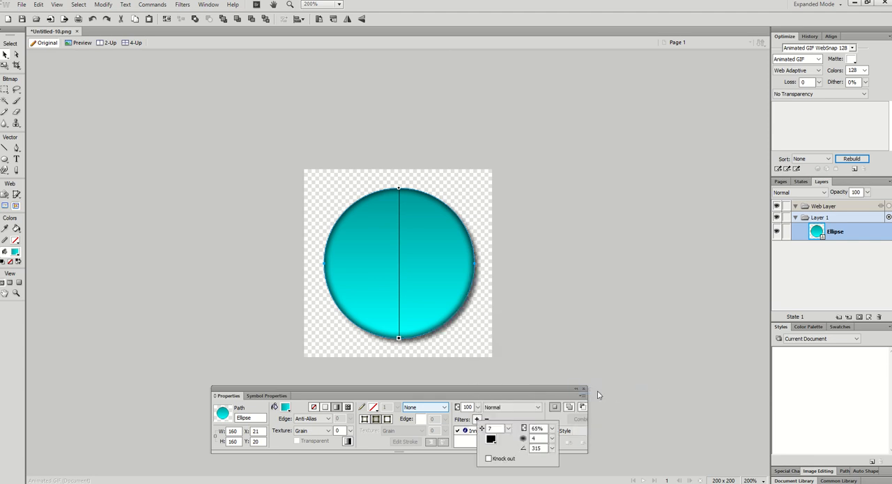
left_click(498, 429)
left_click(494, 443)
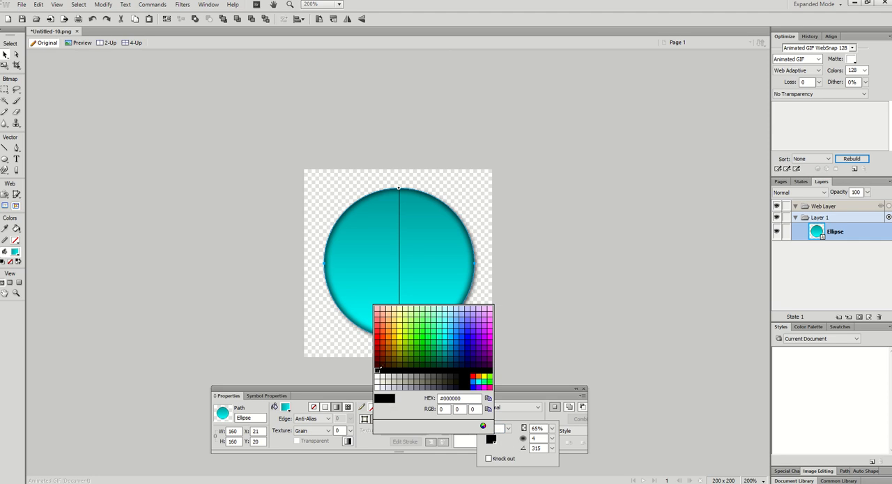
left_click(380, 374)
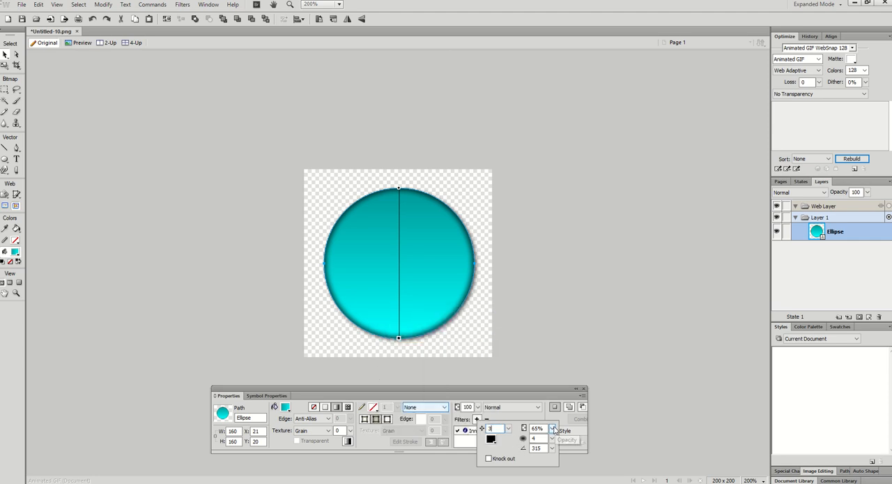
left_click_drag(552, 430, 544, 431)
left_click(543, 439)
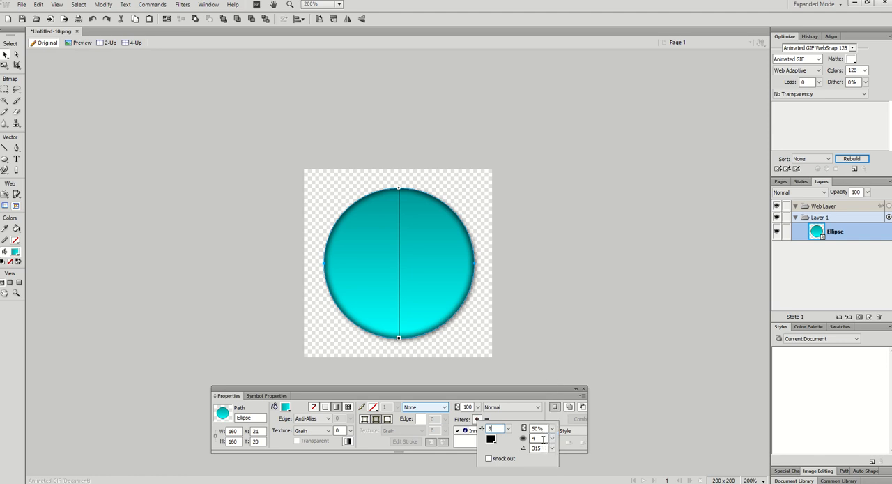
left_click(543, 439)
type("5")
left_click(626, 434)
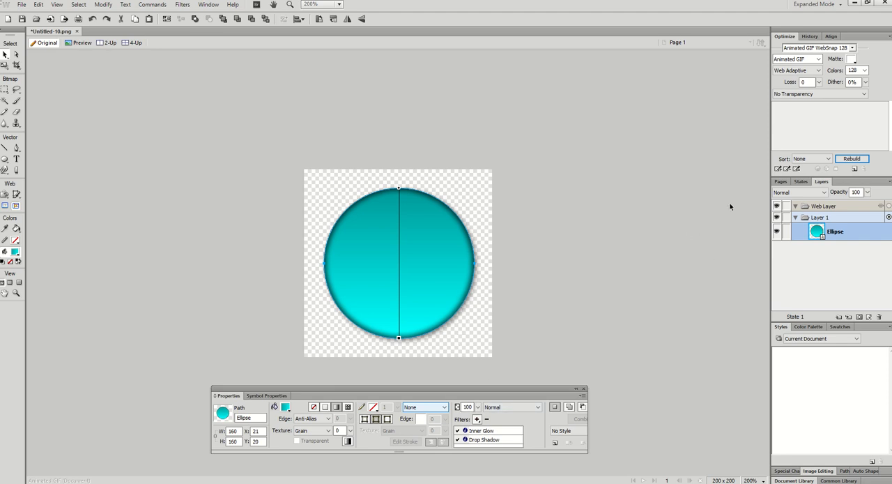
Rename Layer 1 as Button BG and lock the layer.
left_click(780, 182)
left_click(801, 182)
left_click(821, 182)
double_click(835, 217)
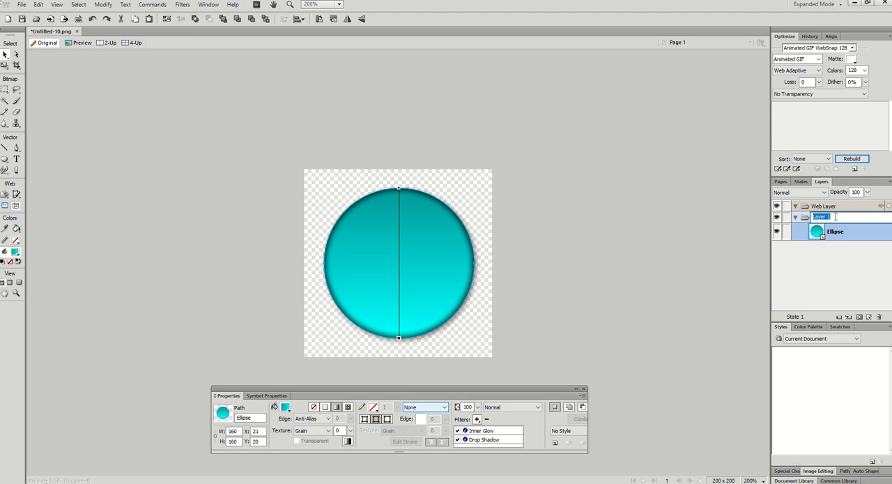
type("Button BG")
key("Return")
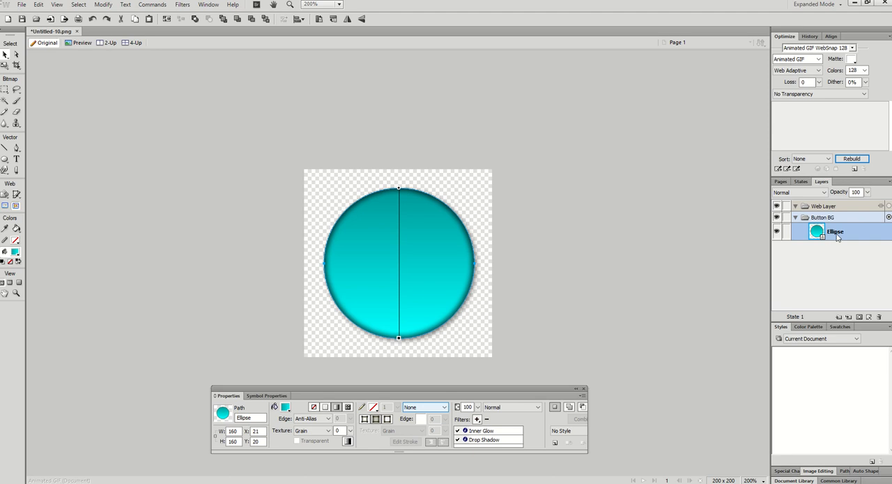
left_click(787, 217)
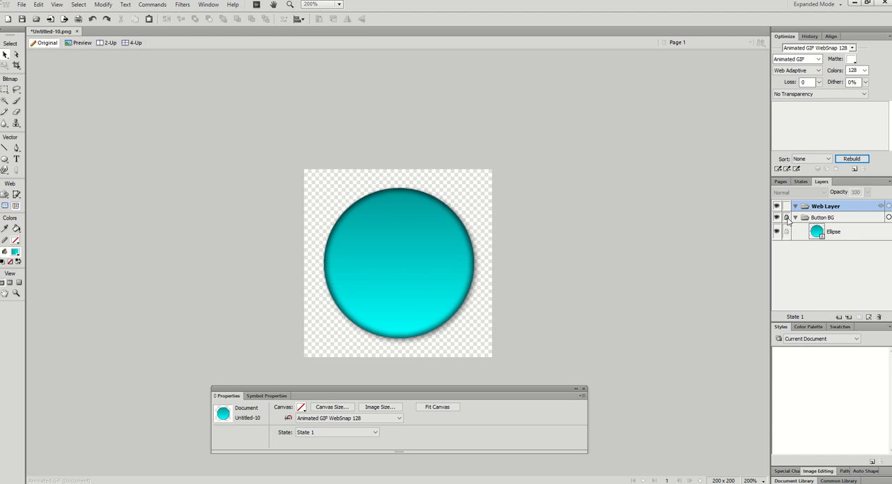